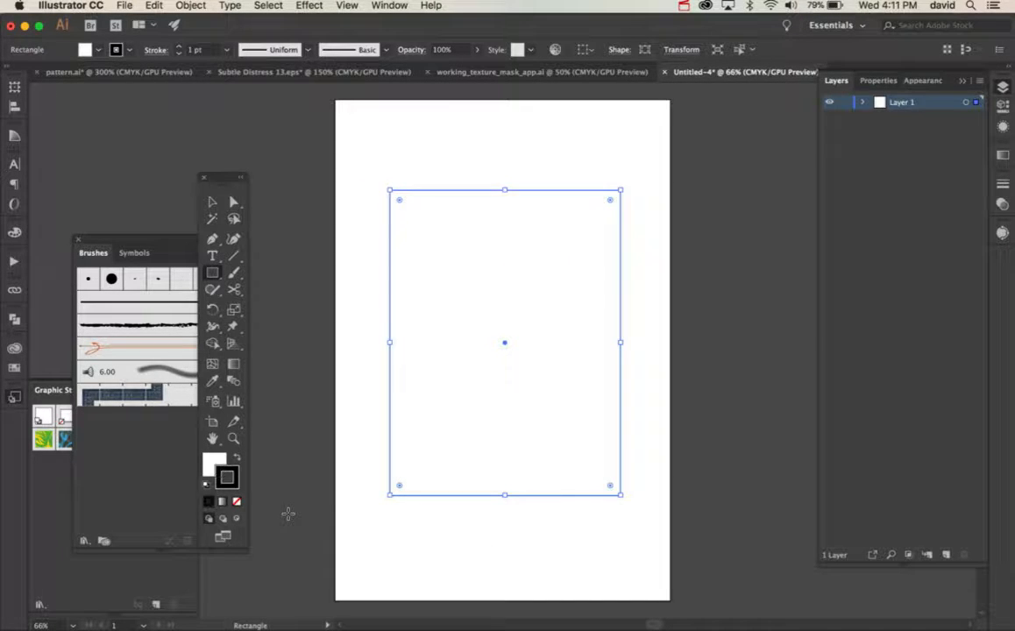
- Remove the rectangle's stroke and fill it with a linear white-to-black gradient at a 90° angle
key("slash")
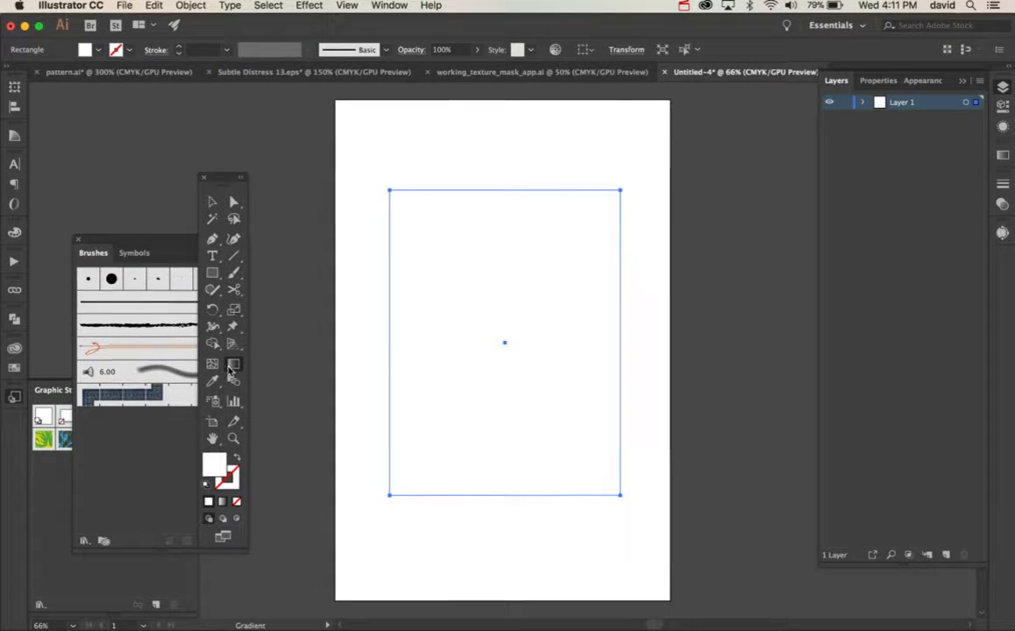
double_click(233, 364)
left_click(832, 172)
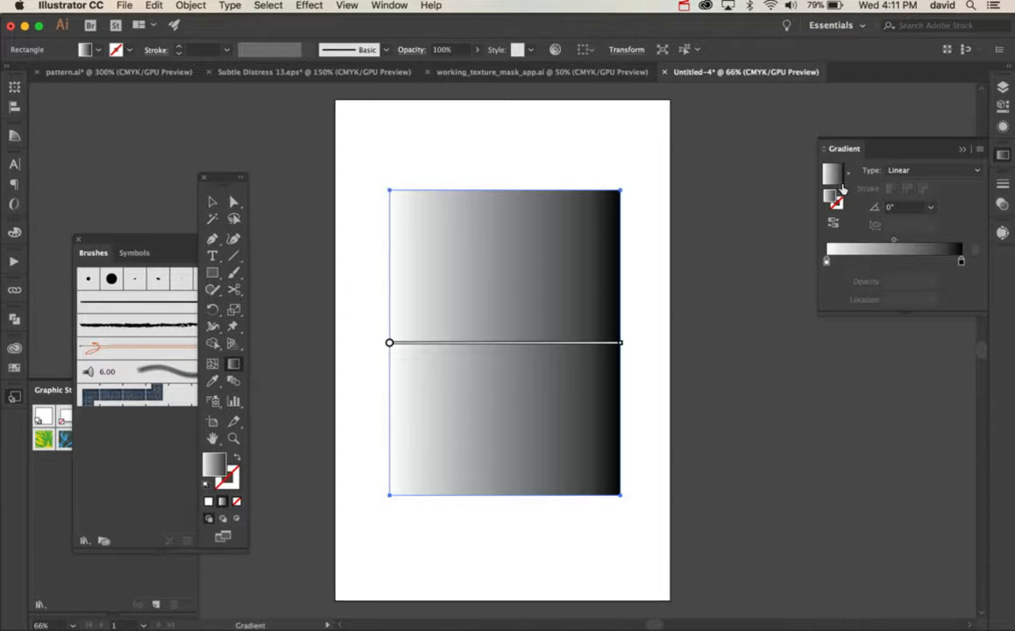
left_click(932, 207)
left_click(946, 284)
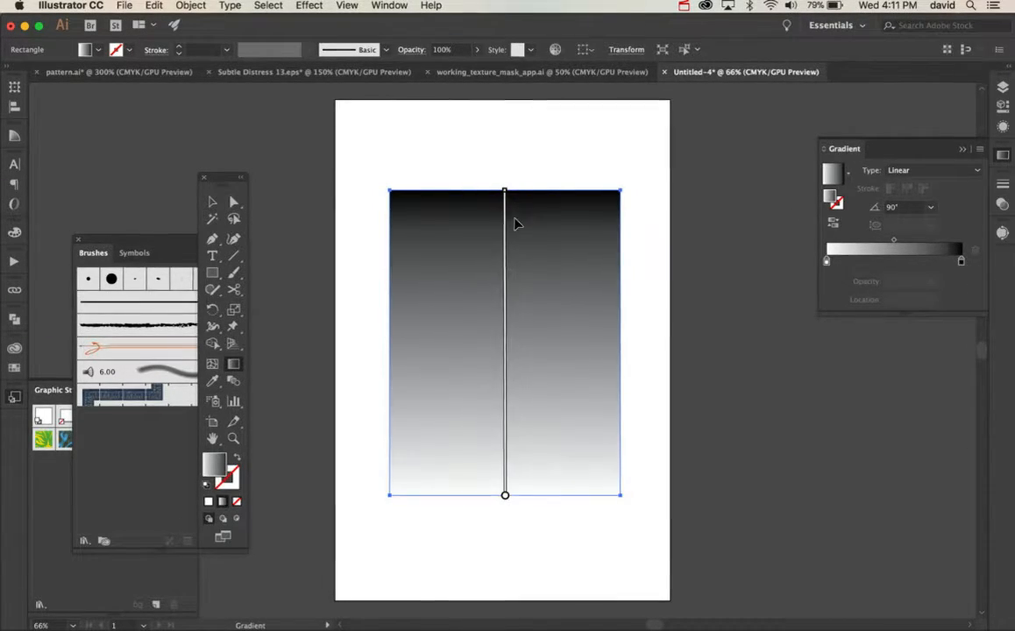
- Shorten the gradient so it starts and ends inside the rectangle, and set its angle to 90°
left_click_drag(517, 224, 517, 453)
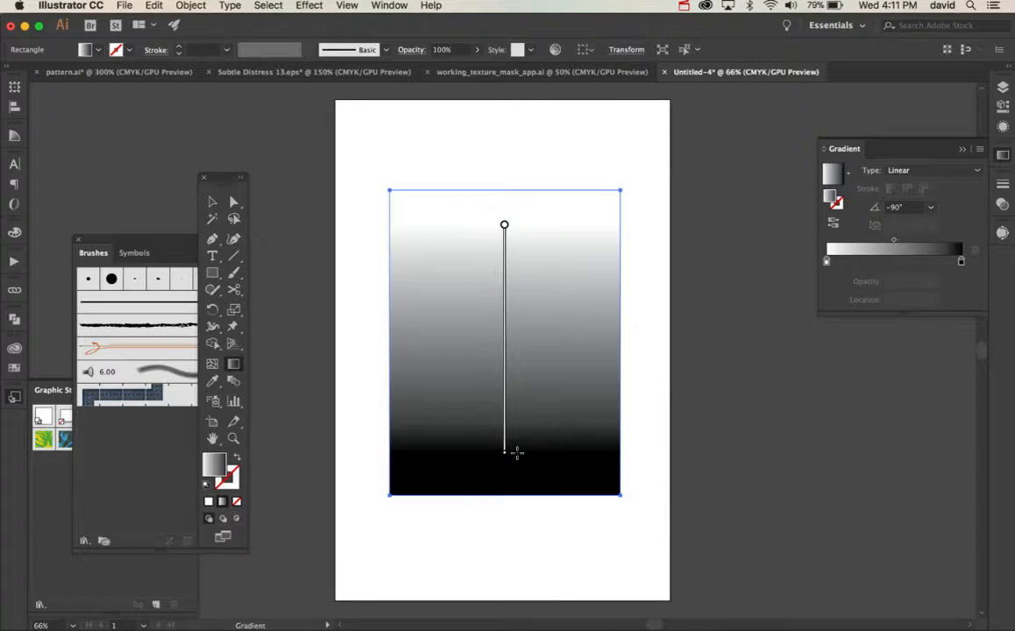
left_click(931, 207)
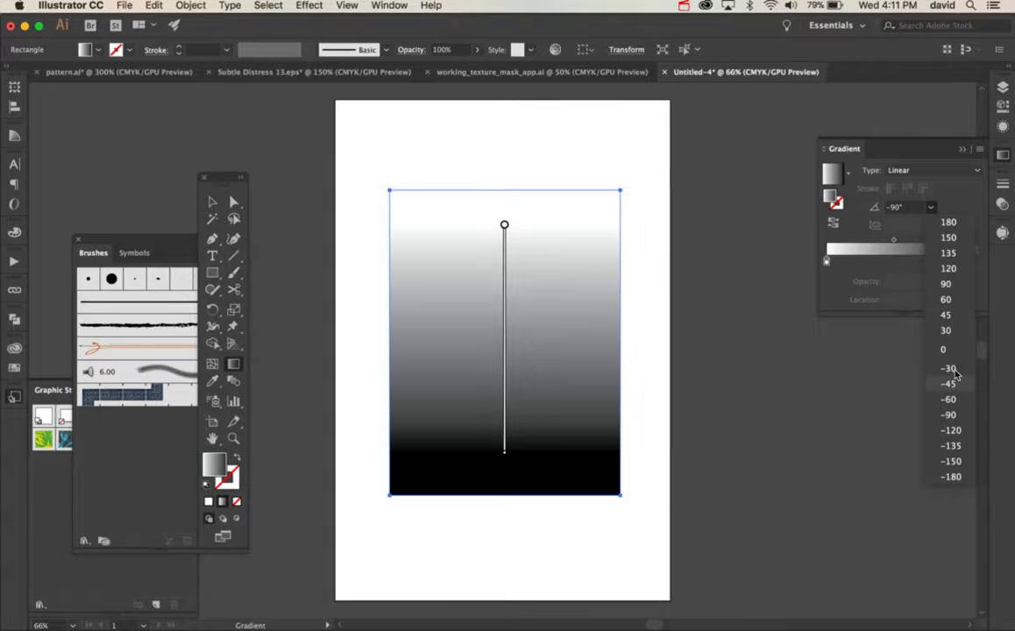
left_click(947, 283)
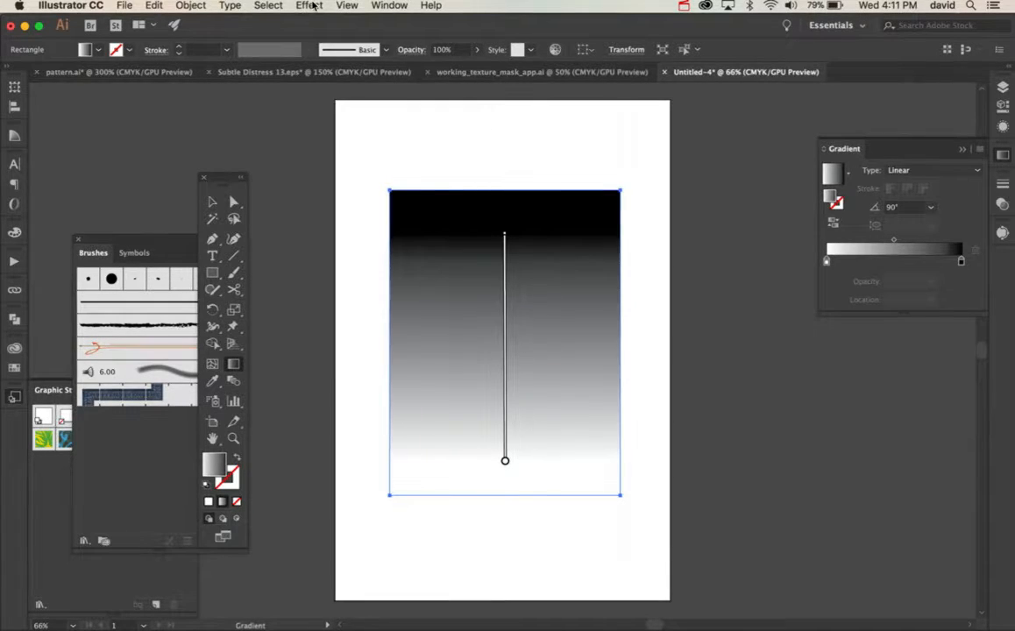
- Apply the Grain texture effect to the gradient rectangle with intensity 51, contrast 8 and the Stippled grain type
left_click(309, 5)
mouse_move(340, 215)
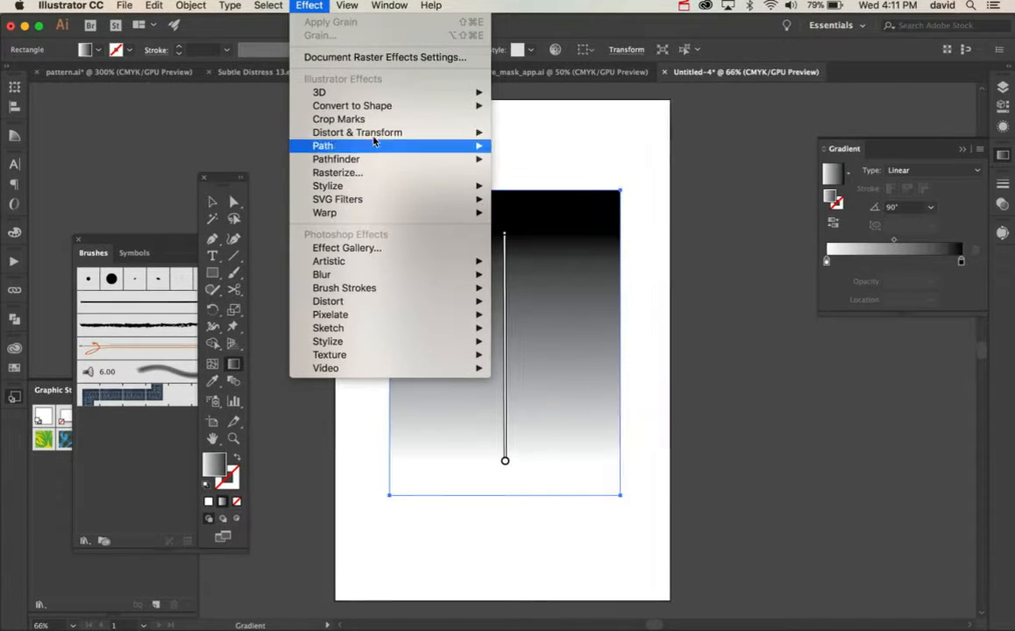
mouse_move(392, 141)
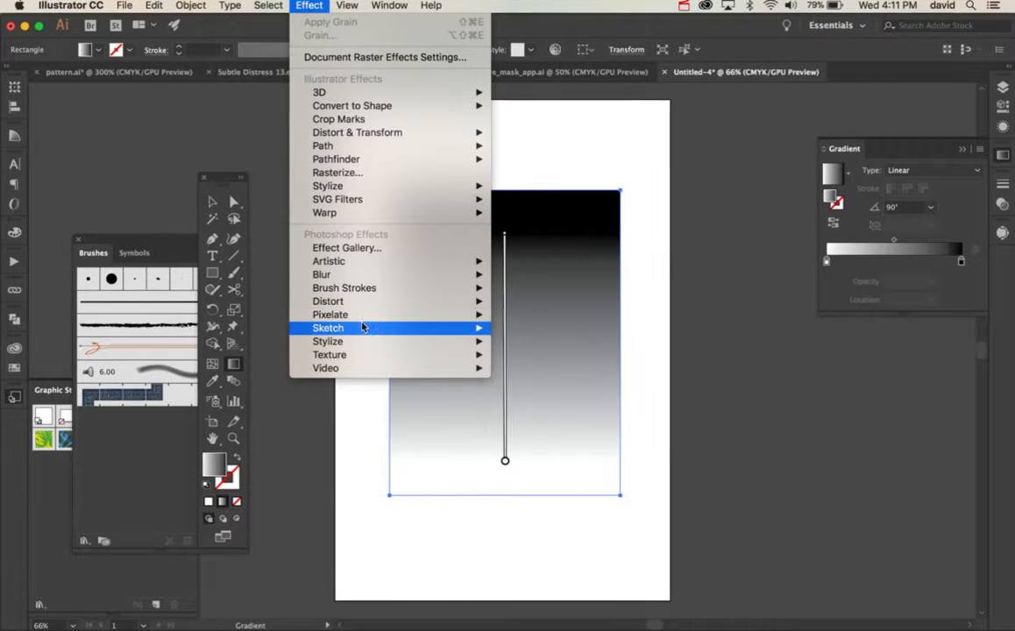
mouse_move(358, 354)
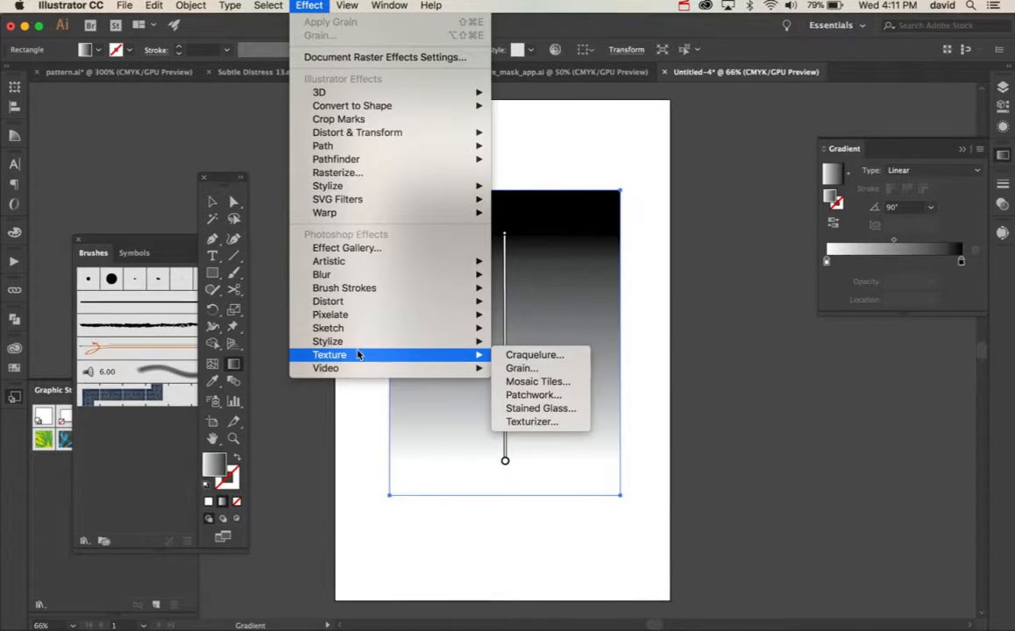
left_click(522, 369)
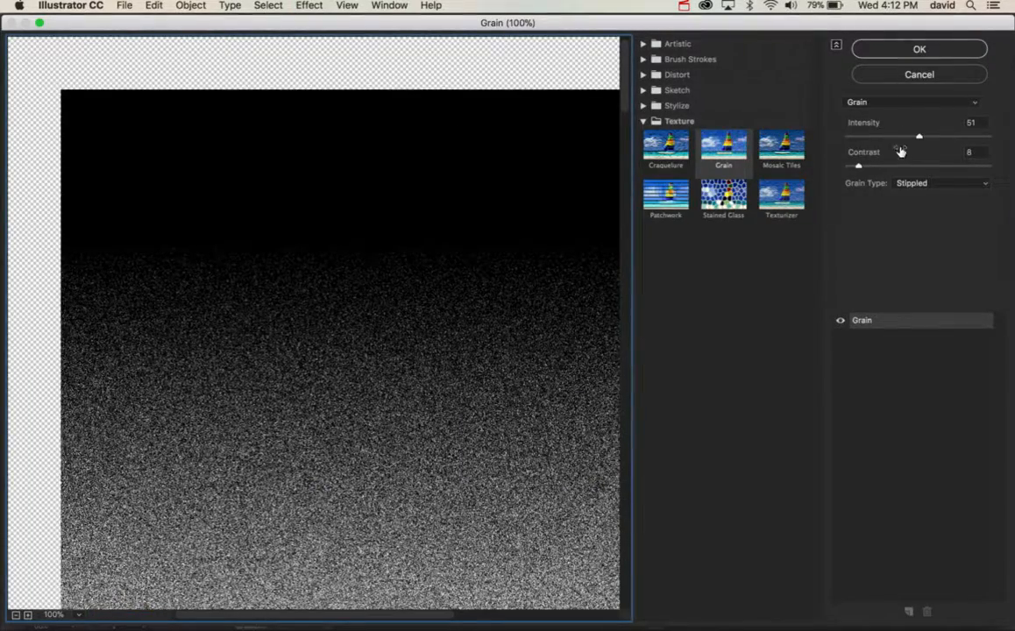
left_click(911, 188)
left_click(853, 220)
left_click(909, 51)
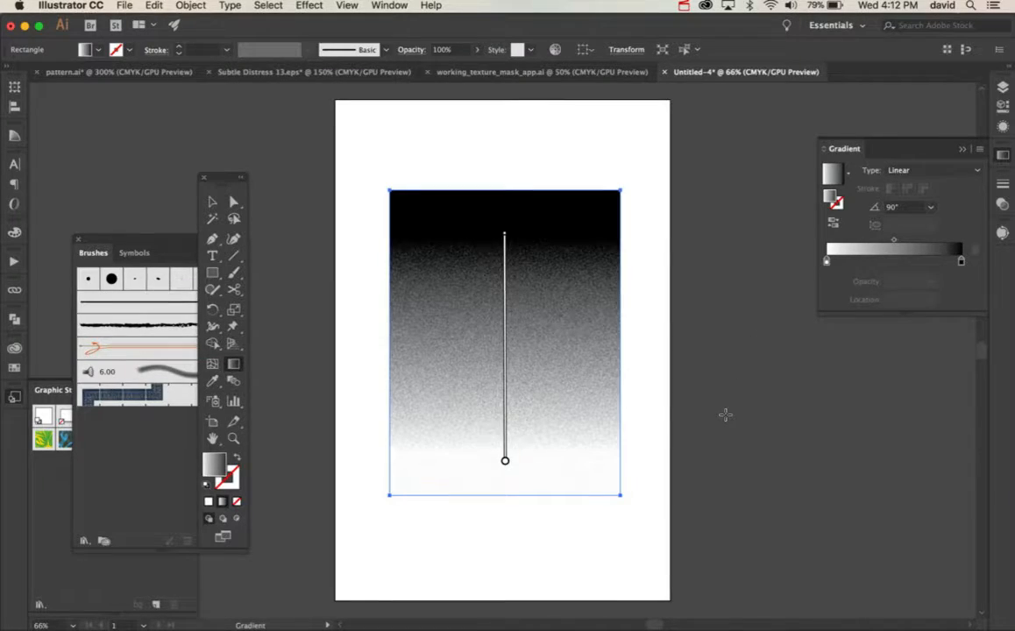
- Rasterize the grainy rectangle in CMYK at High (300 ppi) with a transparent background
key("v")
left_click(719, 411)
left_click(582, 355)
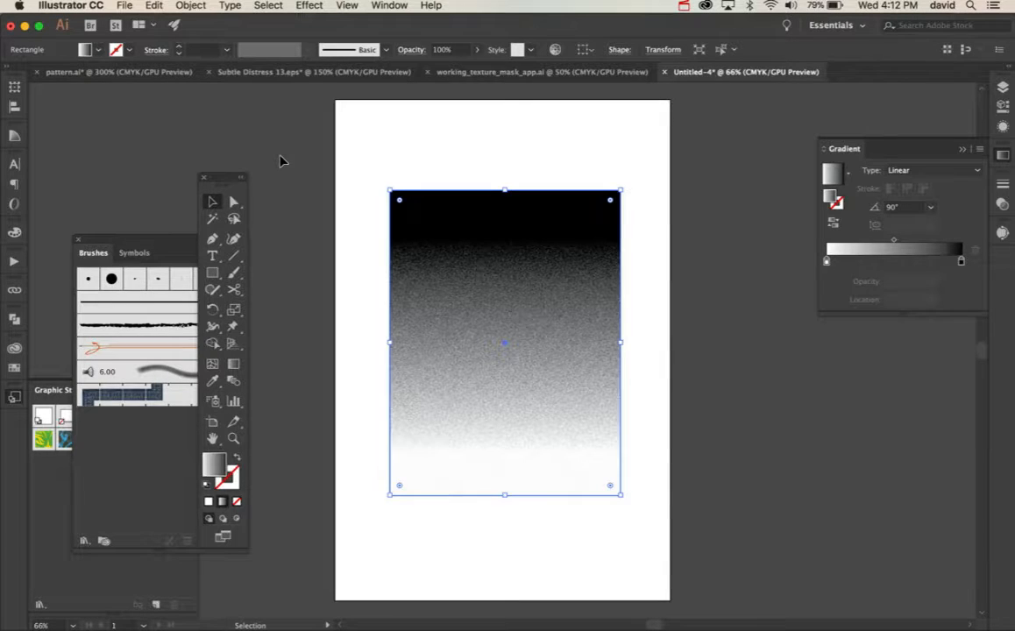
left_click(191, 6)
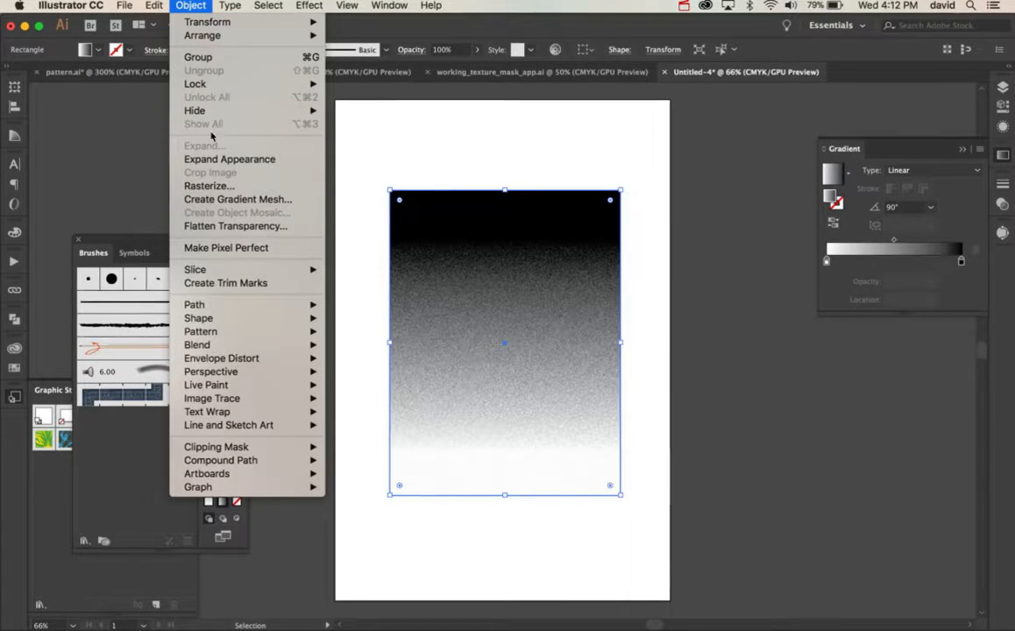
left_click(218, 187)
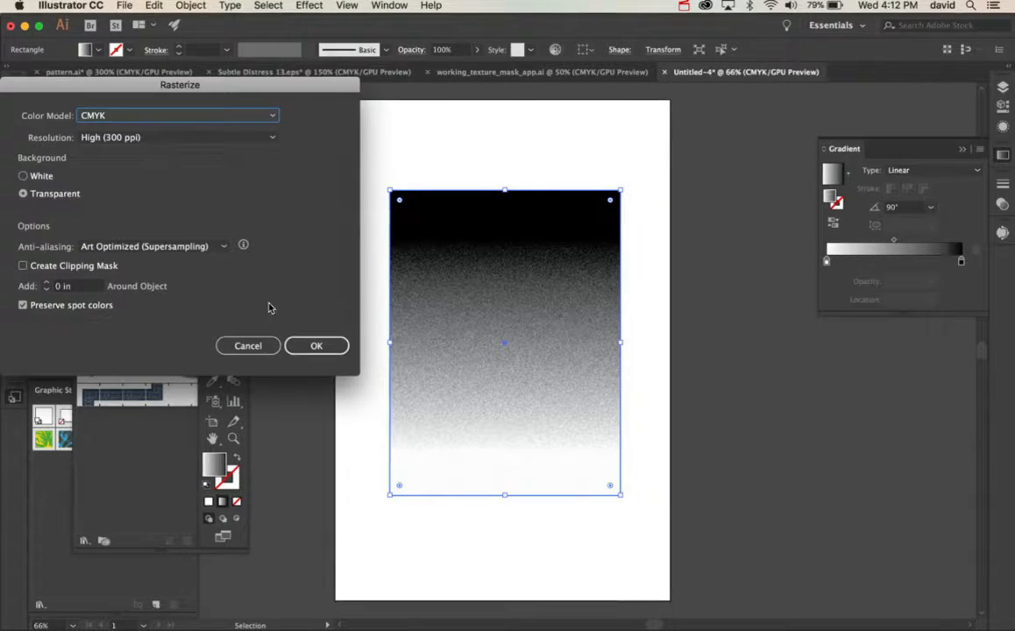
left_click(317, 346)
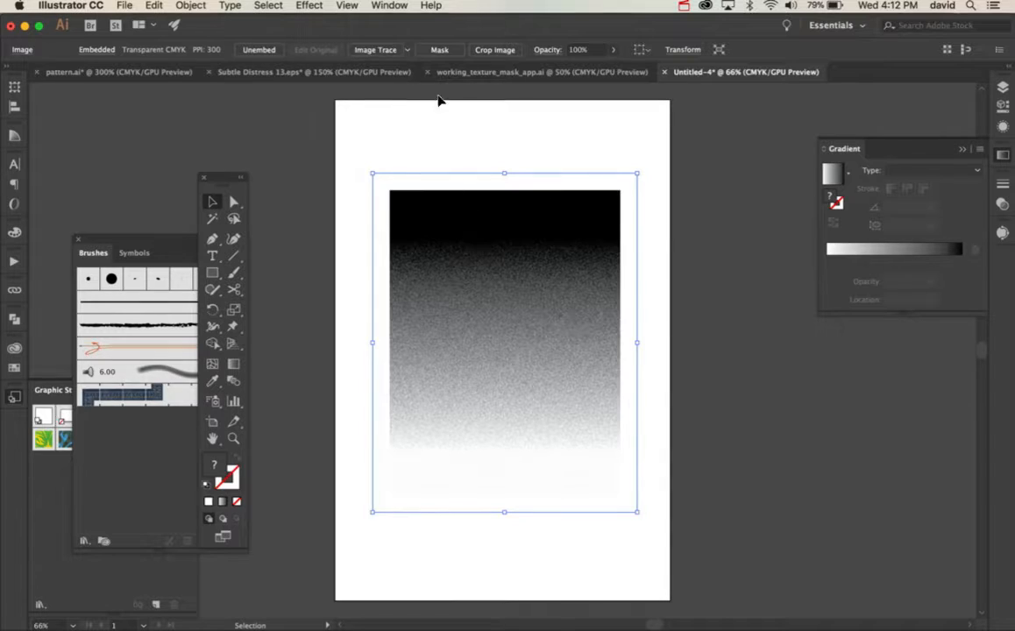
- Trace the rasterized gradient image using the handmade216 tracing preset
left_click(408, 51)
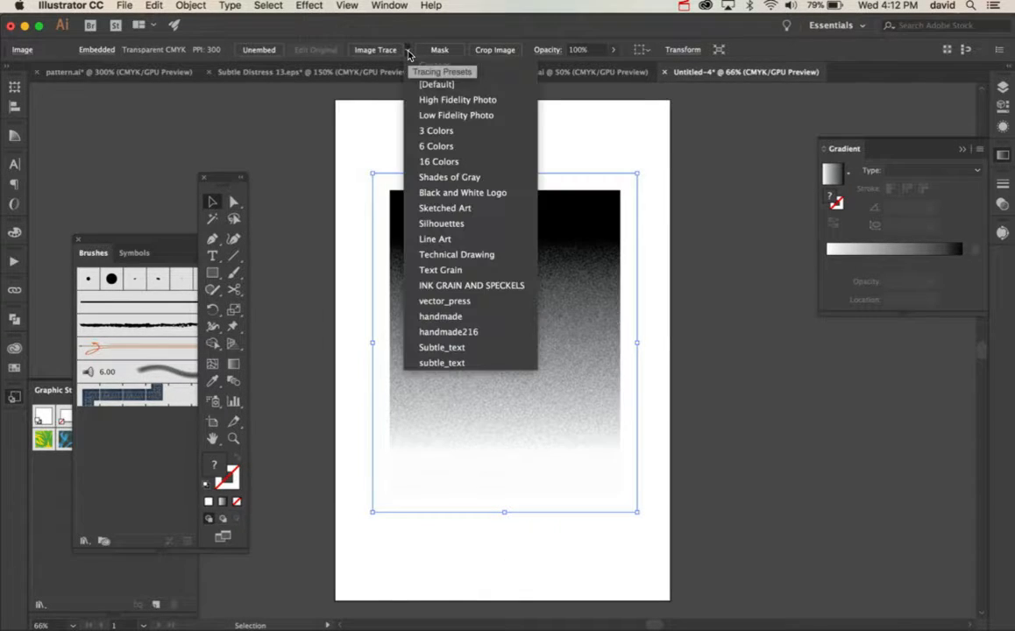
left_click(449, 332)
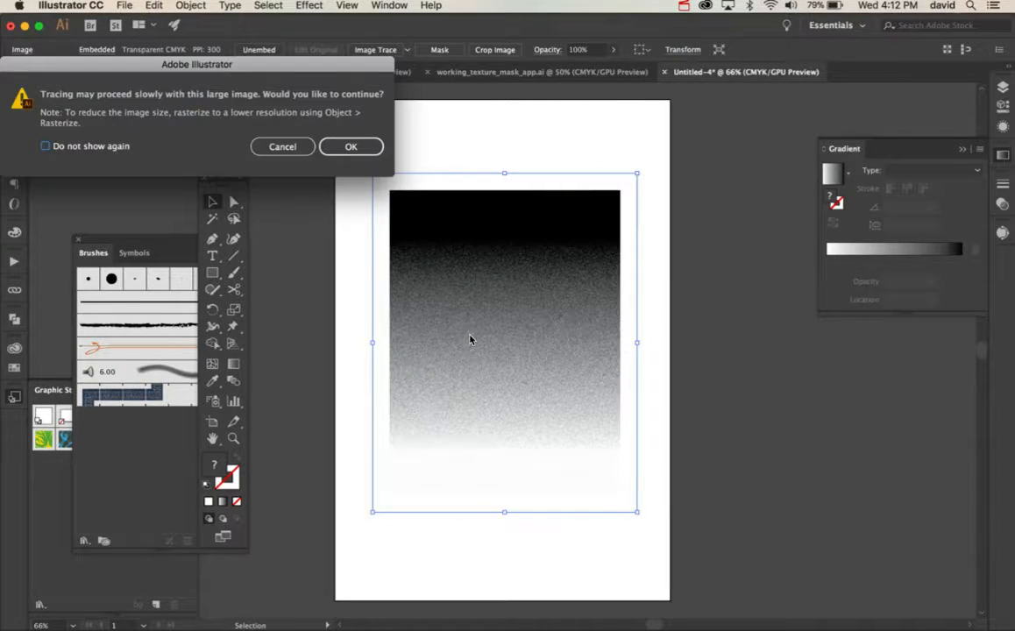
left_click(352, 146)
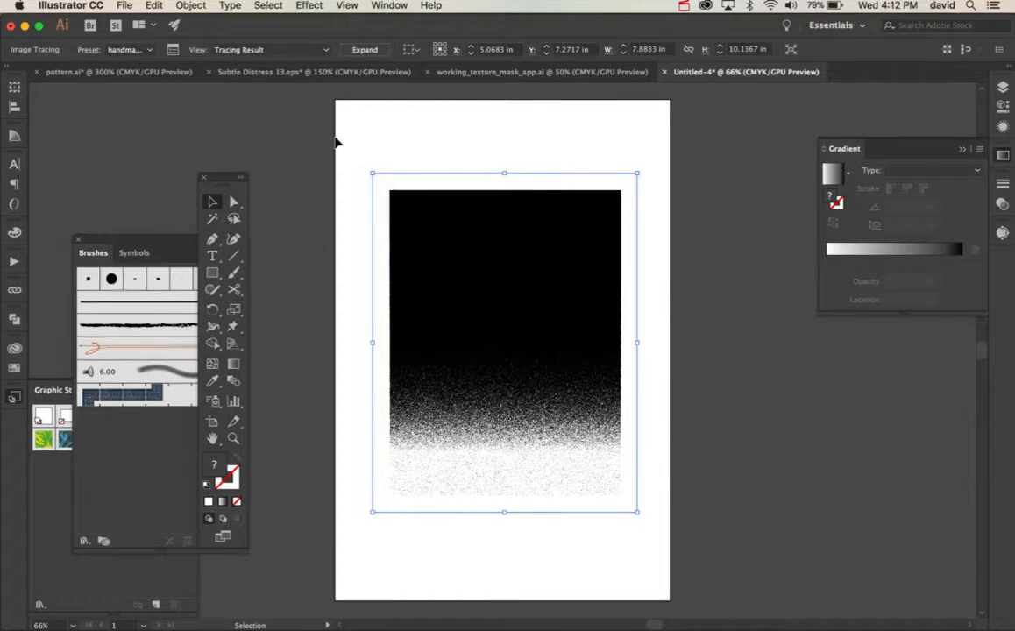
- Set the tracing threshold to 160 with noise at 1 px, and expand the tracing into vector paths
left_click(172, 50)
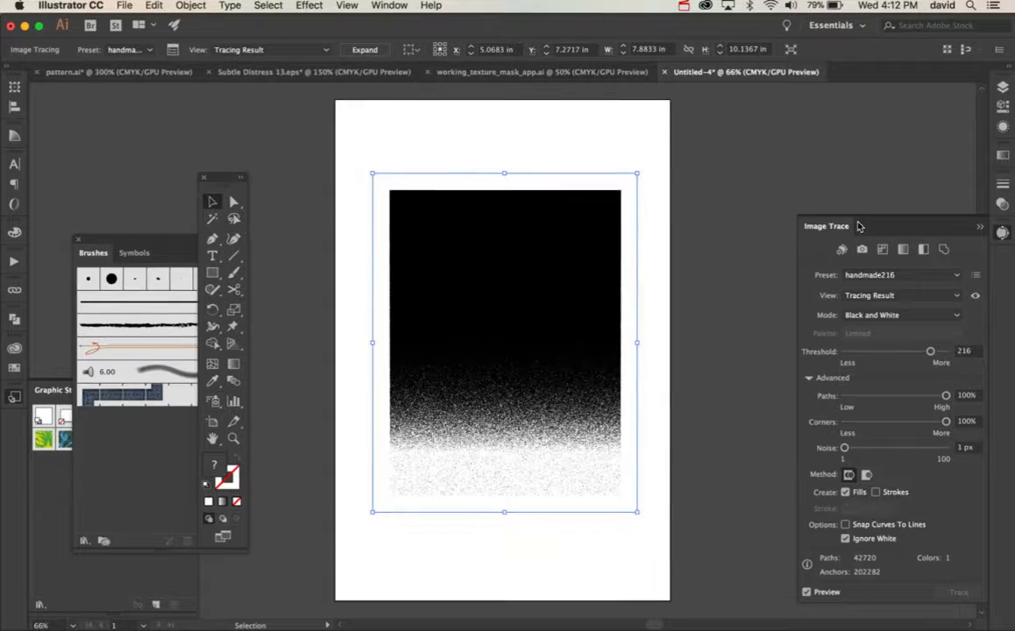
mouse_move(867, 227)
left_mouse_down()
mouse_move(847, 195)
mouse_move(848, 205)
mouse_move(768, 132)
left_mouse_up()
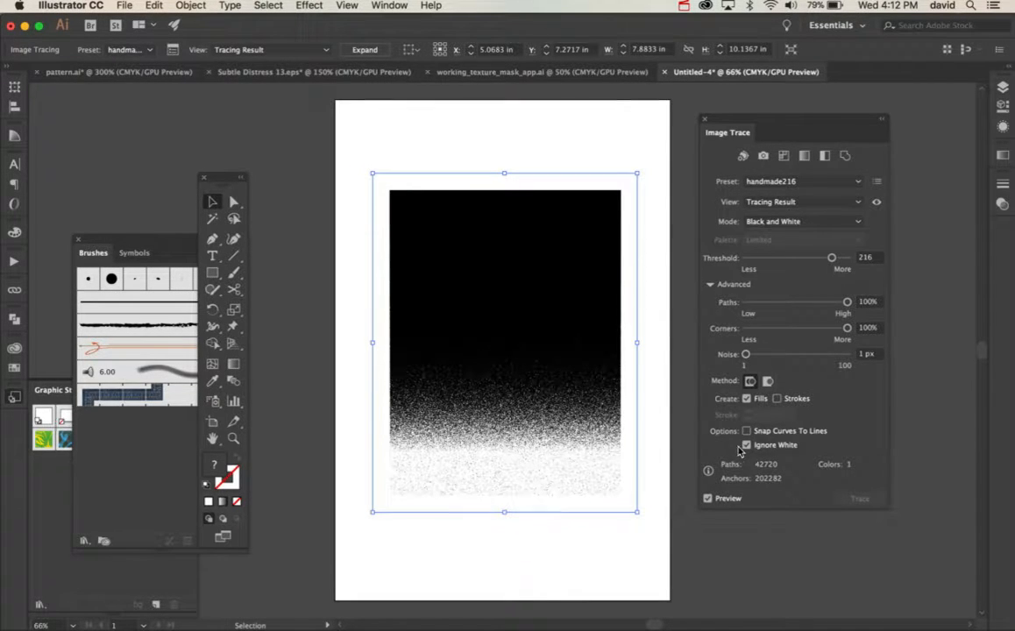
left_click_drag(830, 260, 809, 261)
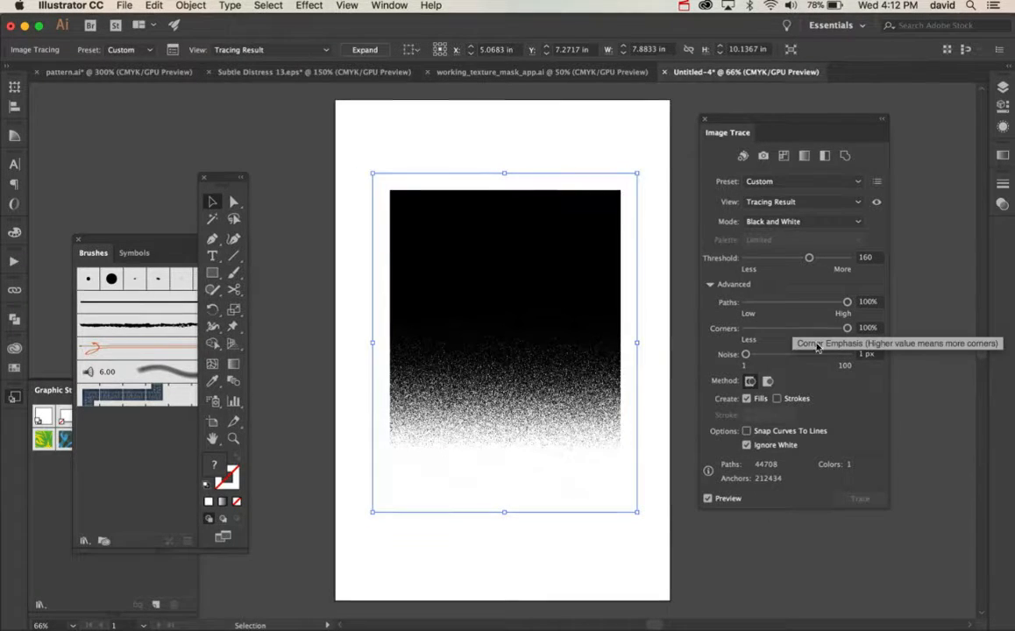
left_click_drag(746, 354, 827, 367)
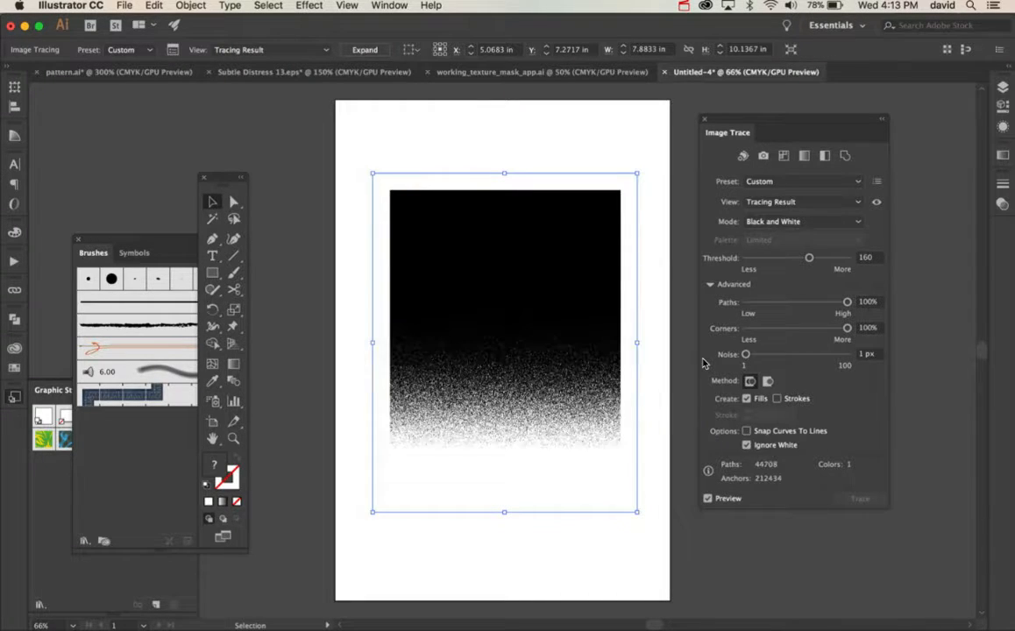
left_click(365, 49)
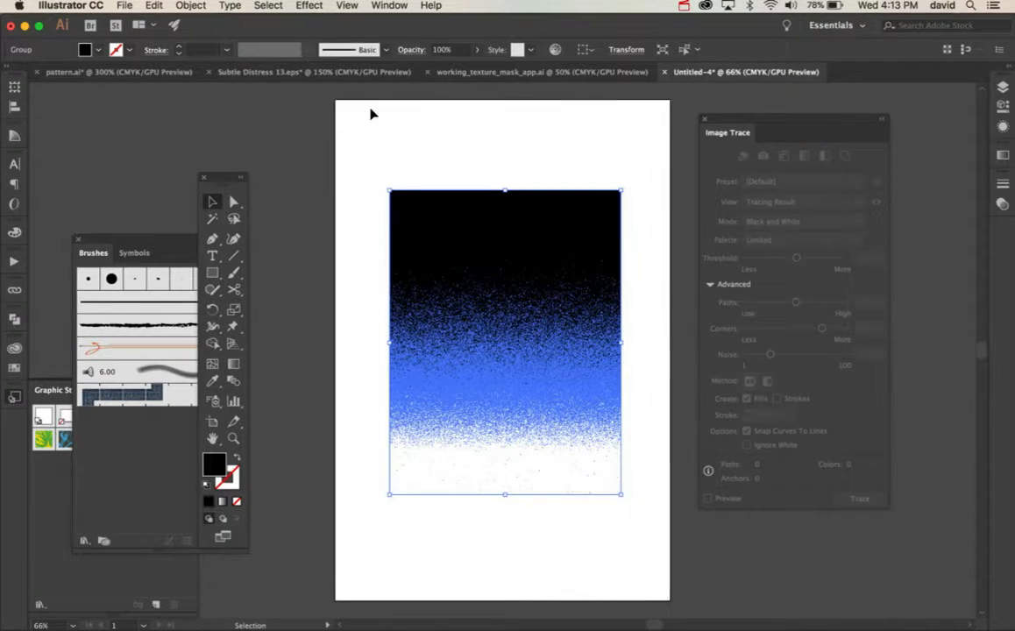
- Select the expanded texture group and choose pinkish red ef005c as its fill colour
left_click_drag(508, 291, 449, 285)
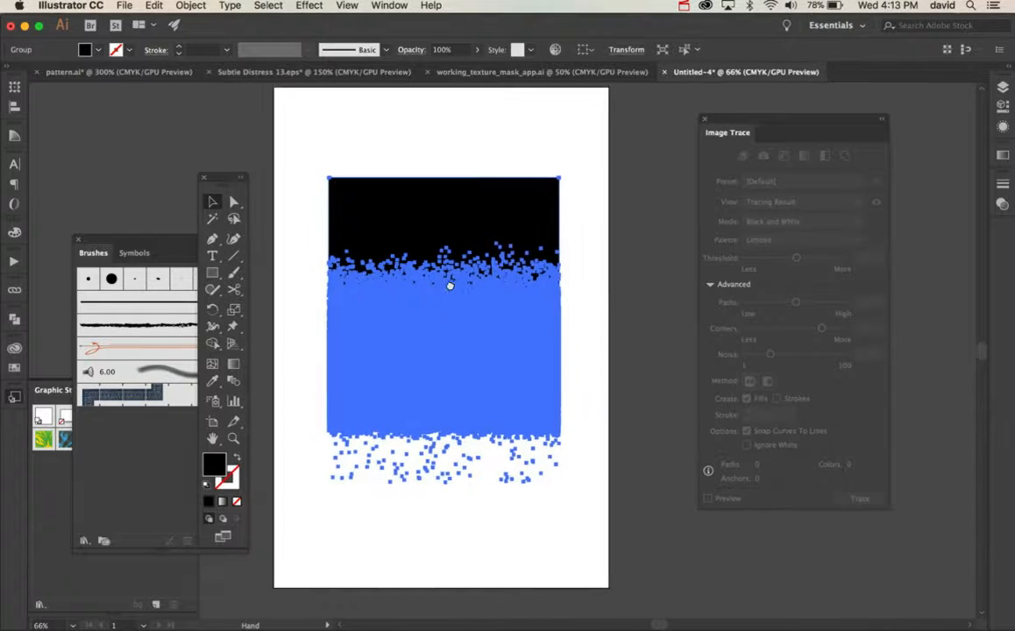
left_click(574, 313)
left_click(481, 300)
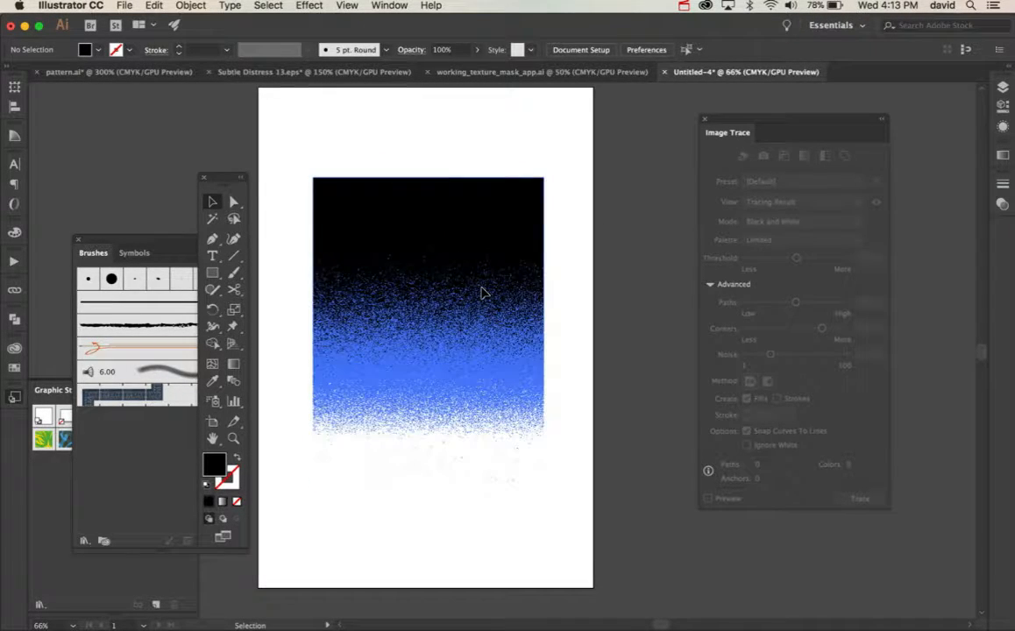
double_click(213, 468)
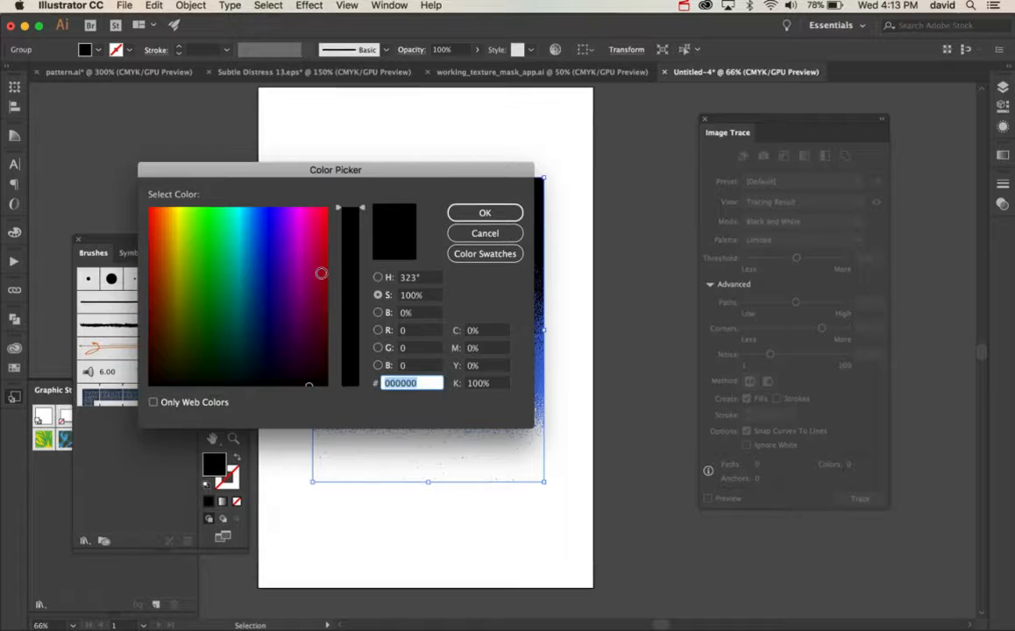
left_click(317, 217)
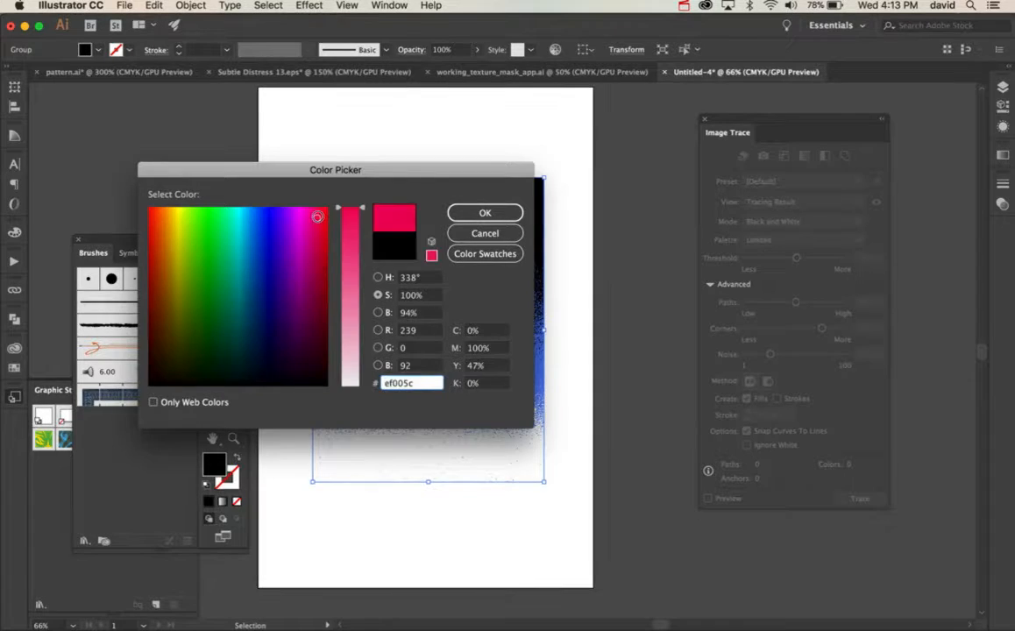
left_click(635, 287)
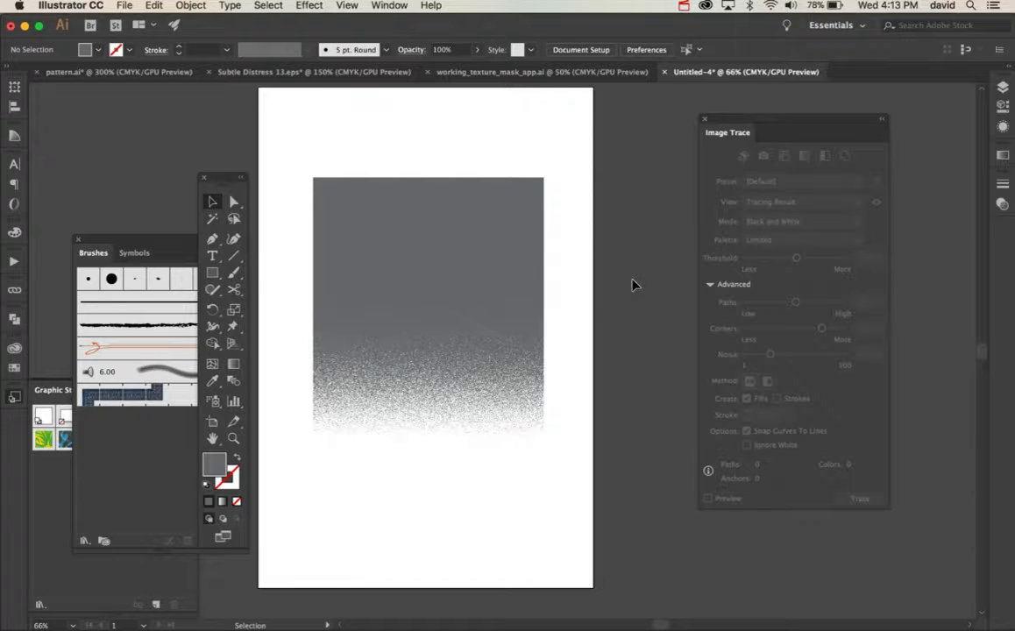
- Switch the texture group's fill to the RGB colour model with R 239, G 0, B 92, and move the Image Trace options aside
left_click(389, 5)
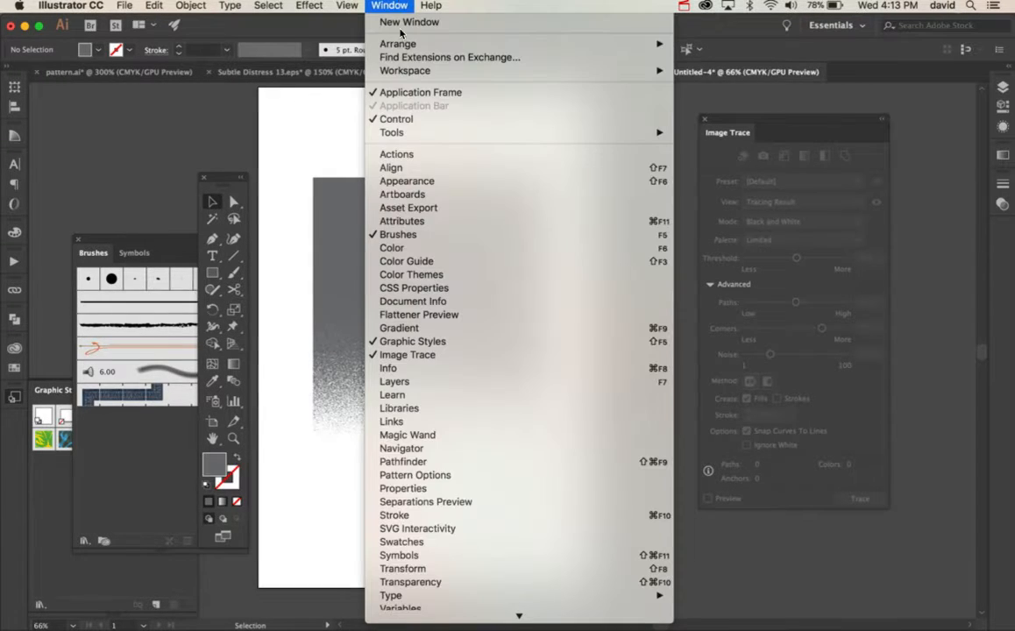
left_click(412, 249)
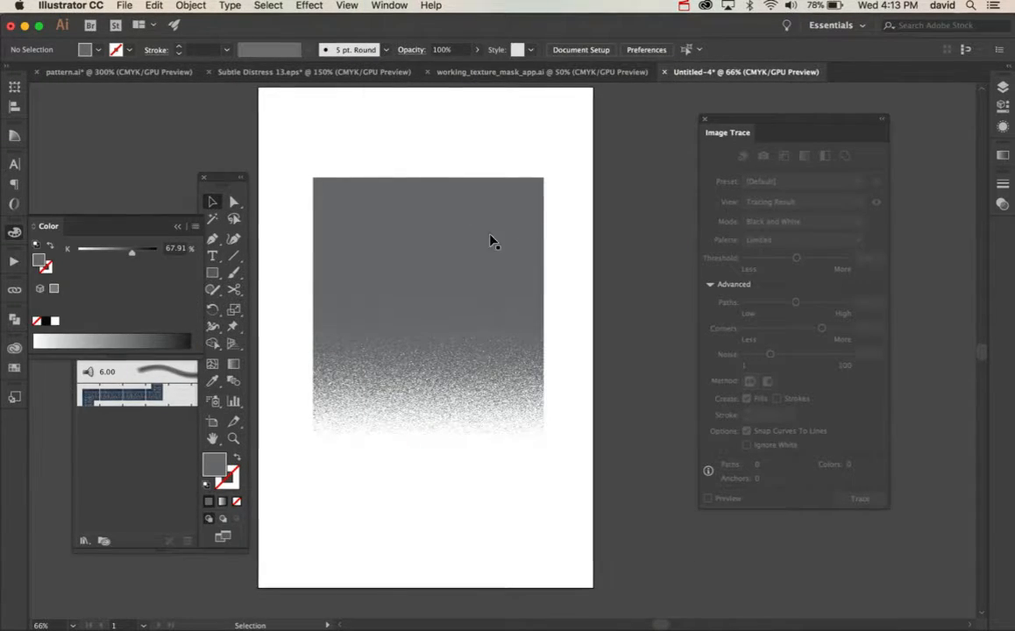
left_click(443, 219)
left_click(194, 226)
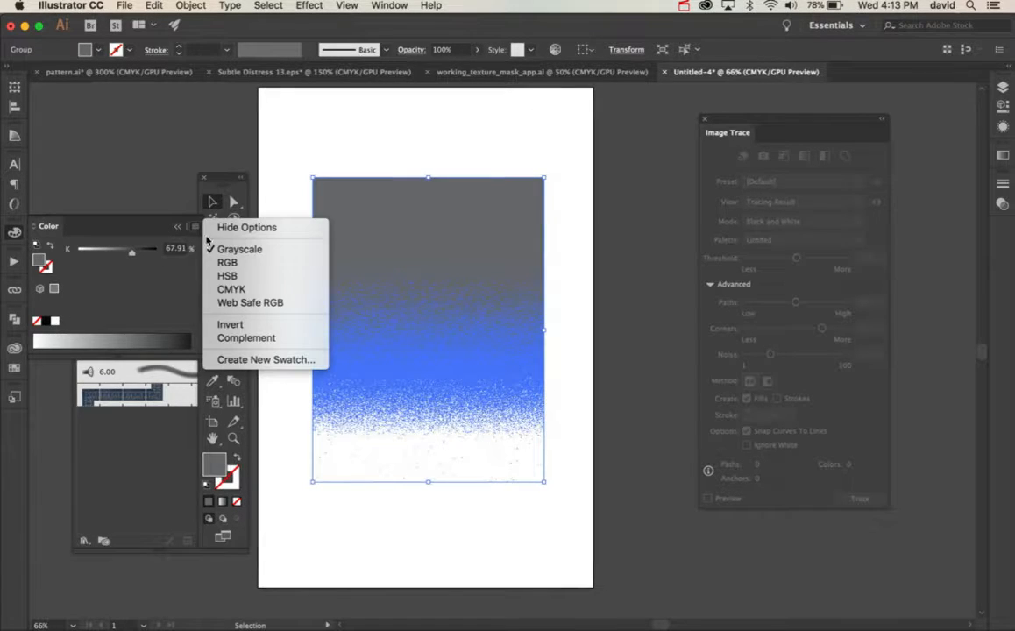
left_click(219, 262)
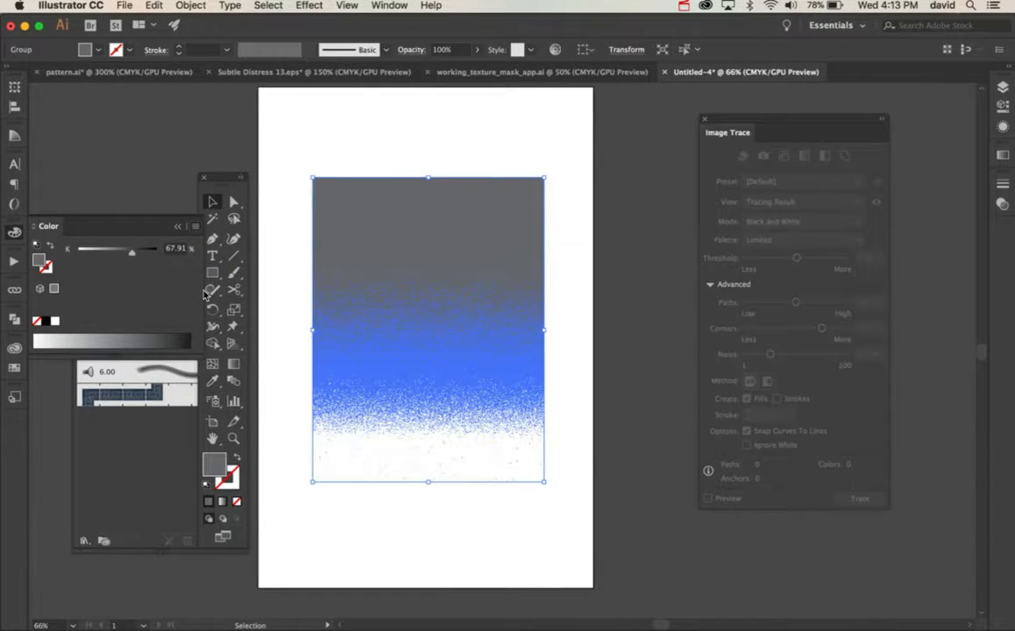
key("super+z")
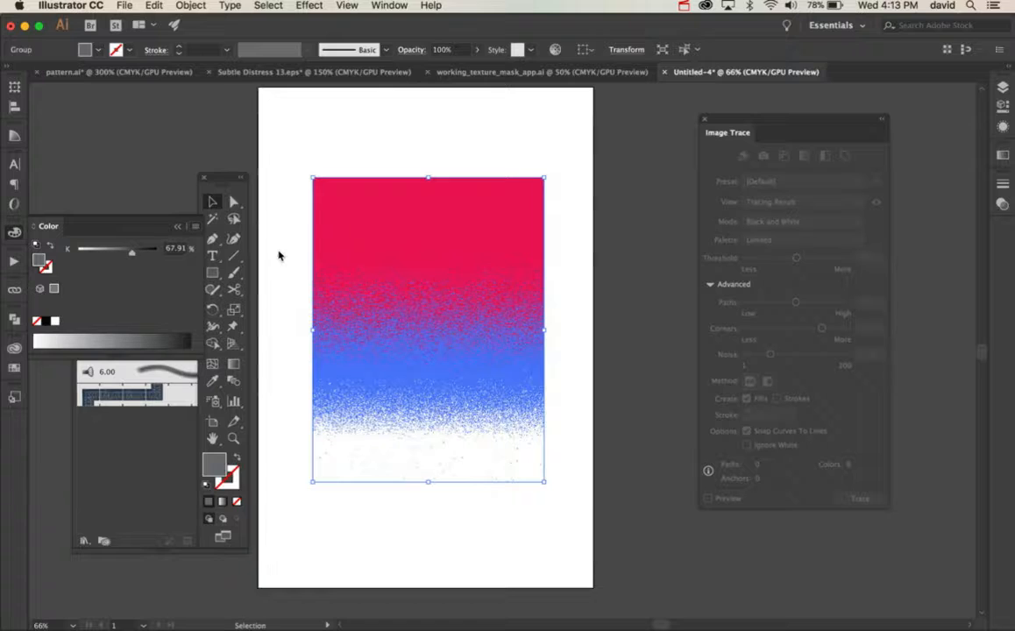
left_click(381, 234)
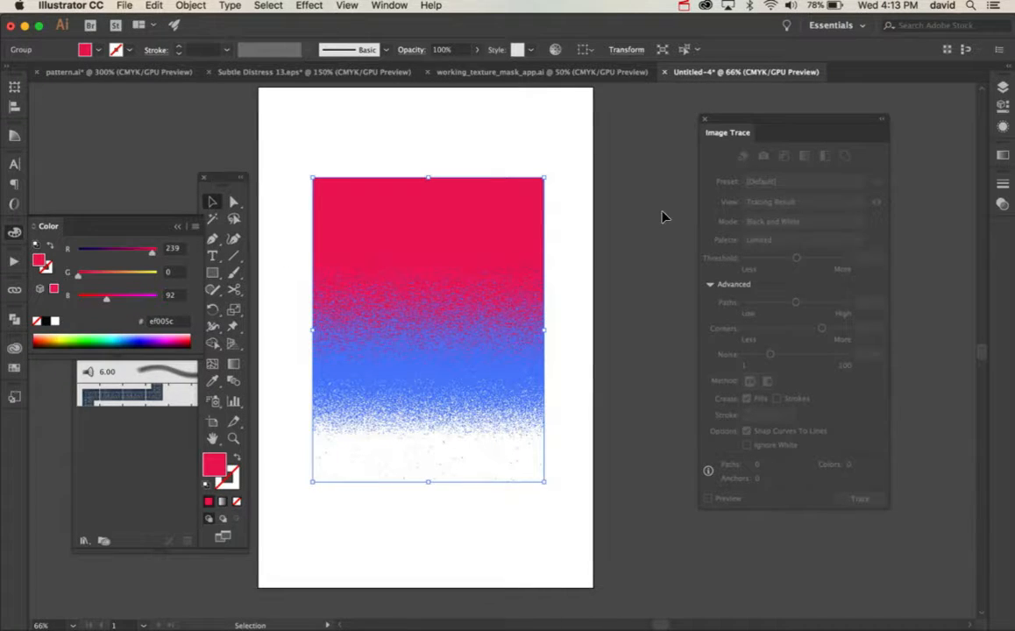
left_click_drag(735, 125, 807, 160)
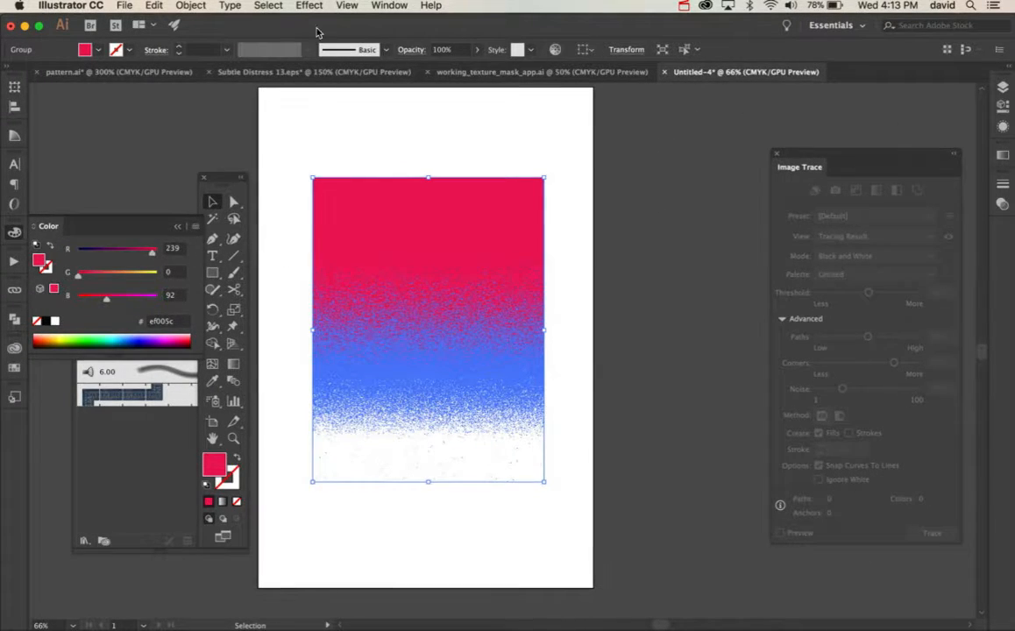
- Place the image GS_0011_Layer 1.jpg beside the red grain gradient, scaled to about 7.3 in square
left_click(123, 7)
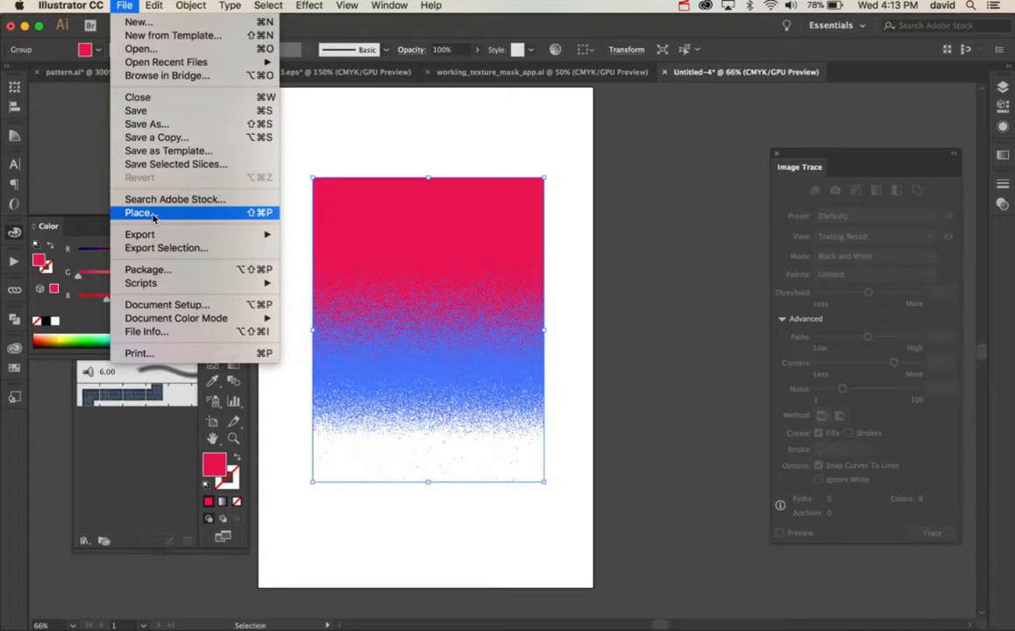
left_click(140, 212)
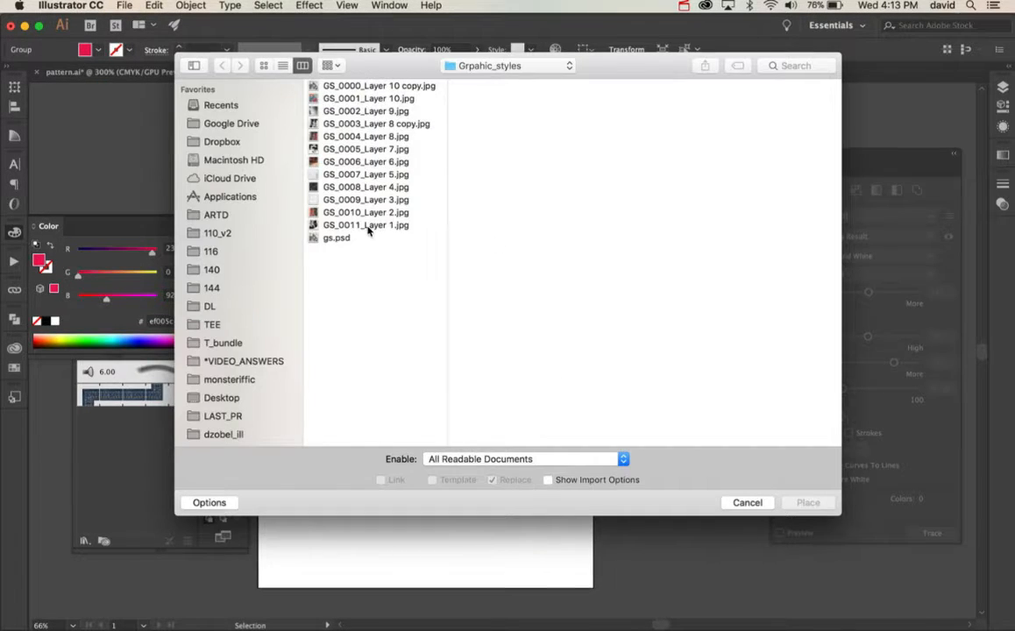
double_click(369, 229)
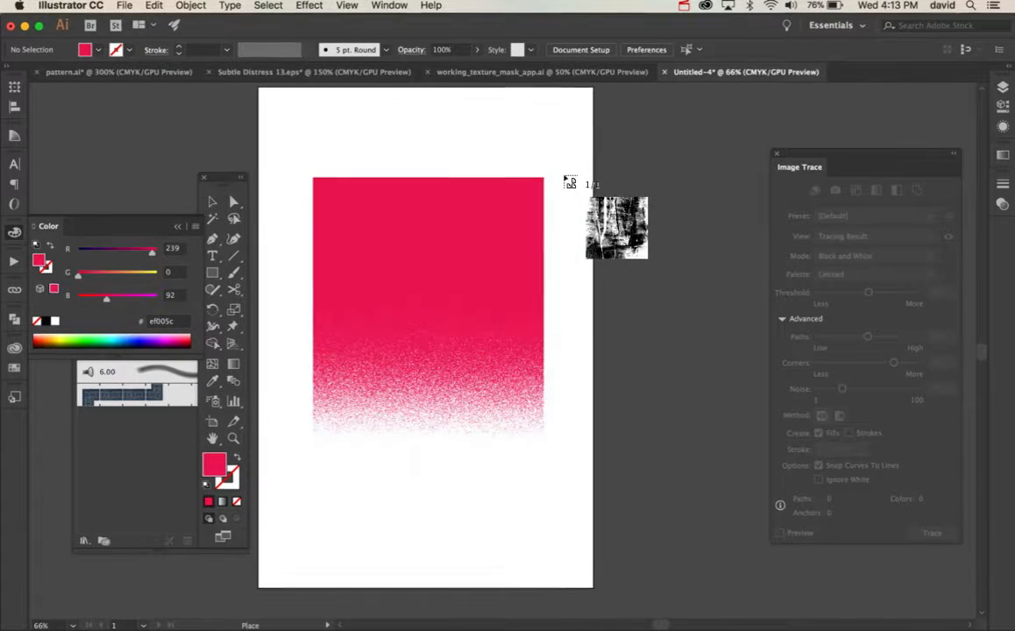
left_click_drag(563, 175, 549, 485)
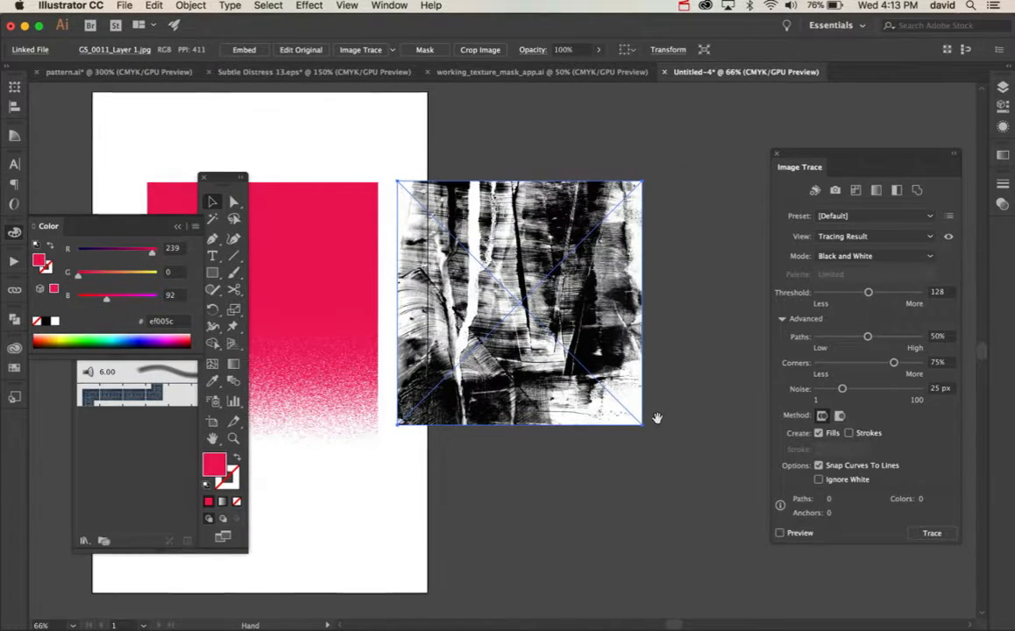
left_click_drag(658, 418, 714, 410)
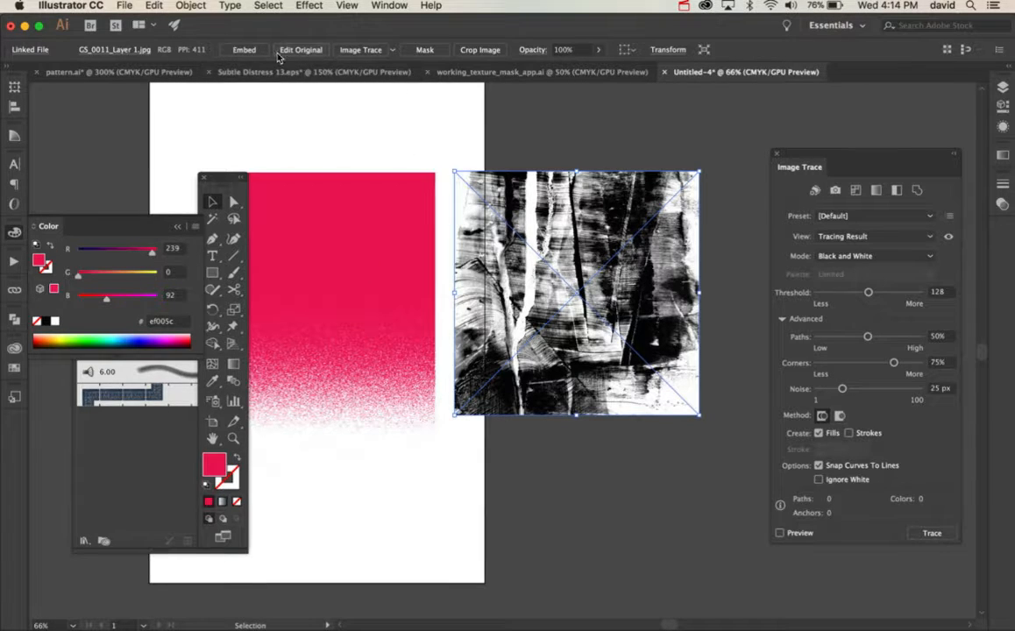
- Trace the placed brush-texture image using the handmade216 tracing preset, accepting the slow processing of a large image
left_click(392, 50)
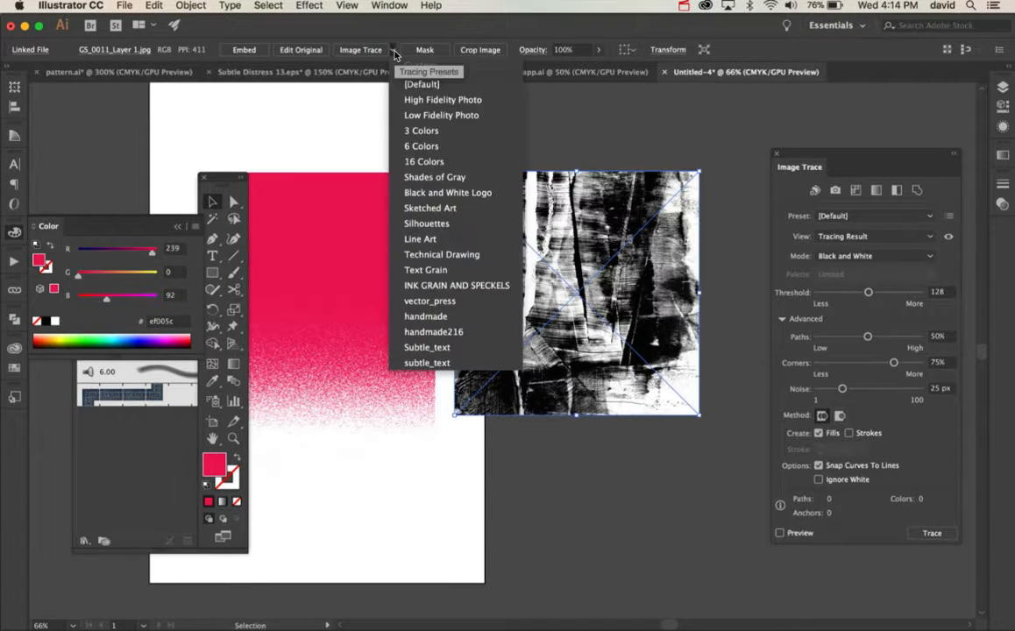
left_click(443, 333)
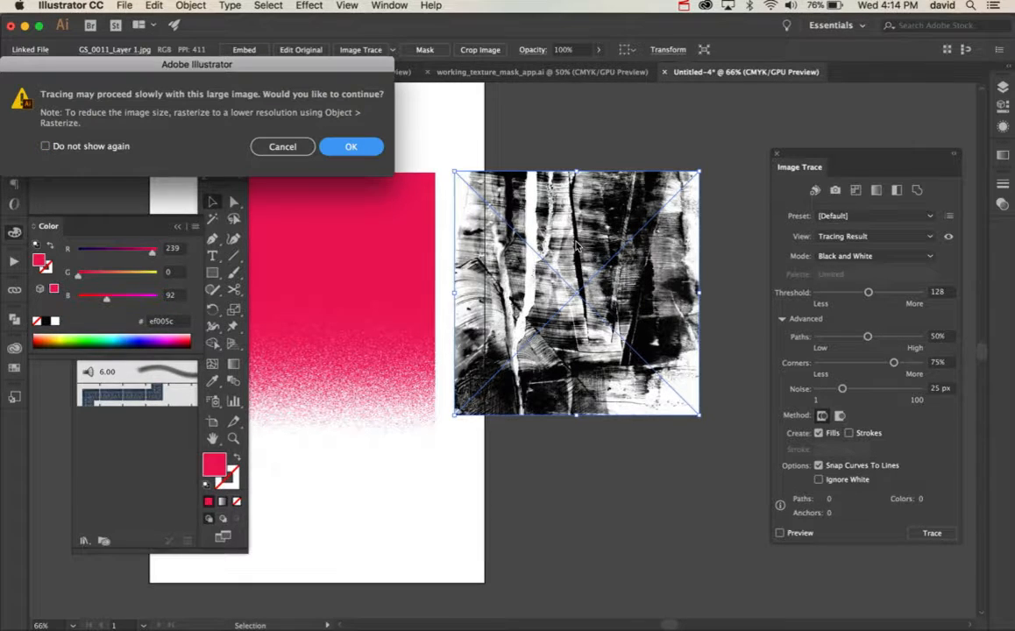
left_click(352, 148)
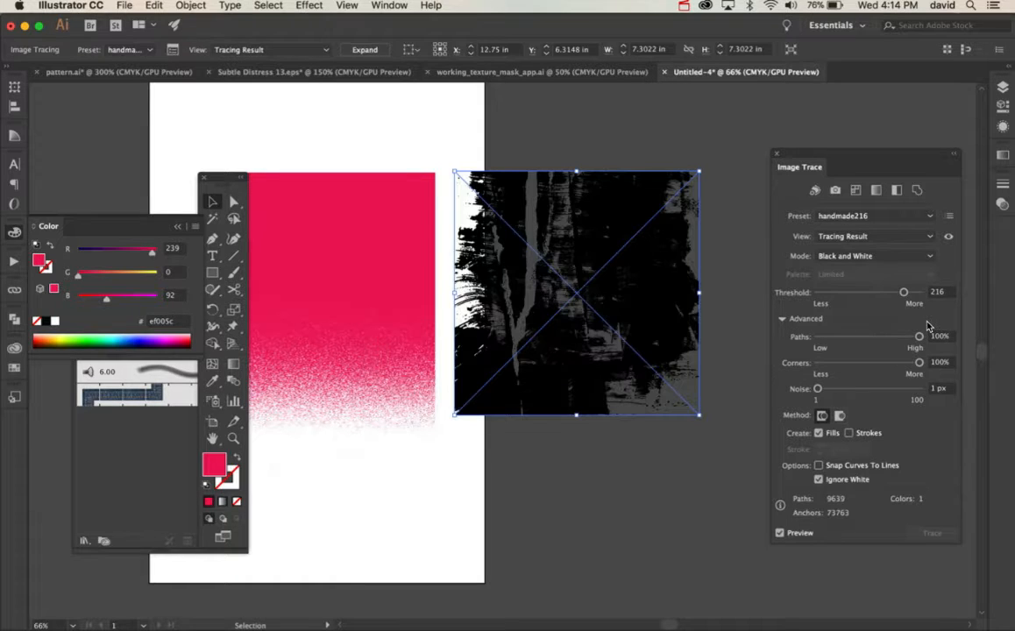
- Expand the traced brush texture into vector paths and lay it over the red grain gradient on the artboard
left_click_drag(577, 289, 644, 438)
left_click(680, 242)
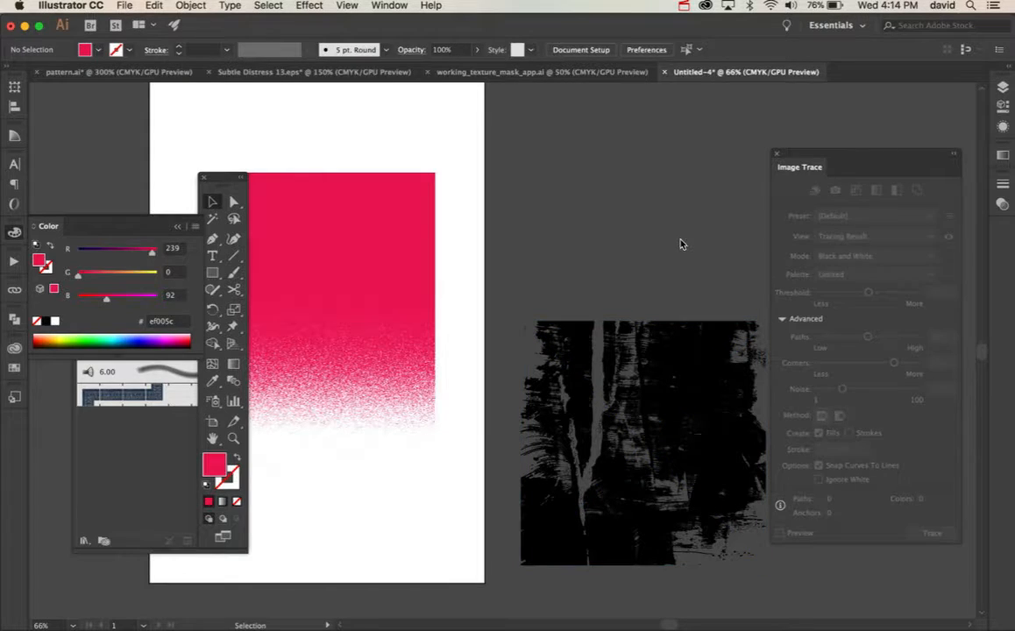
left_click(675, 378)
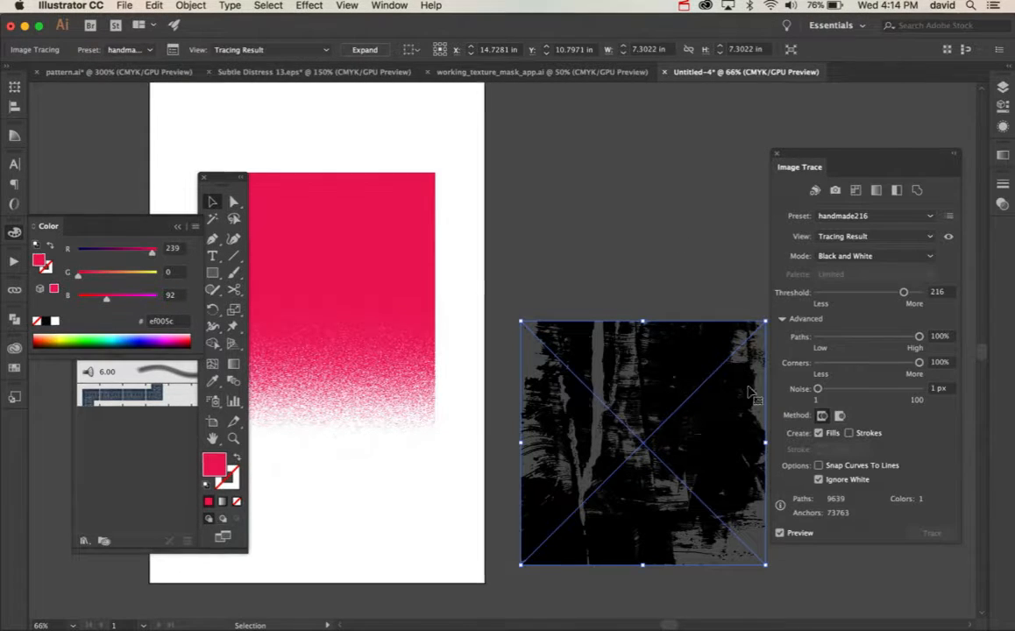
left_click(365, 50)
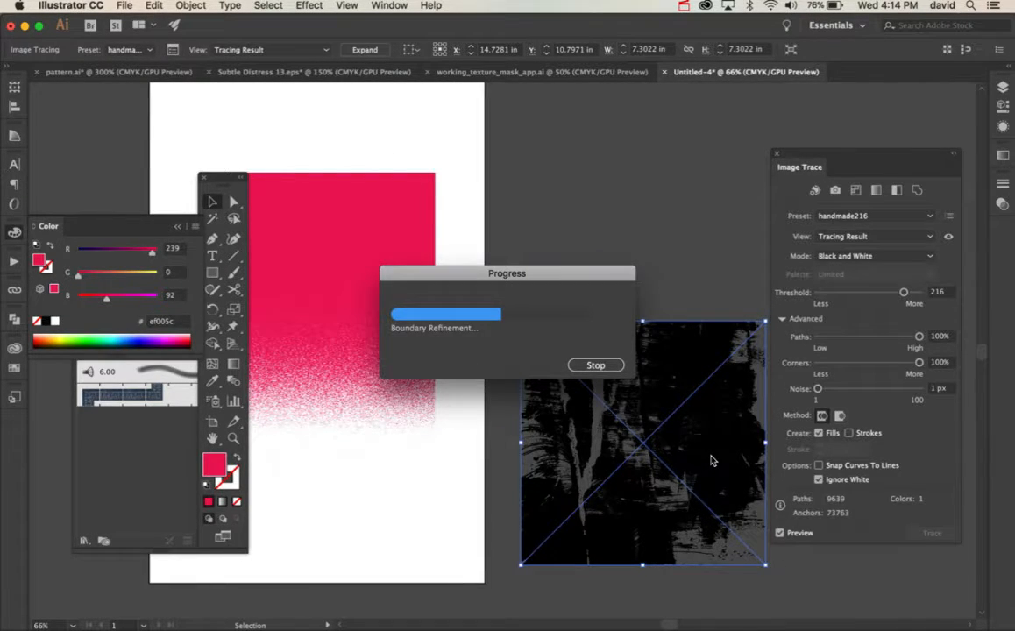
mouse_move(717, 465)
left_mouse_down()
mouse_move(485, 368)
mouse_move(407, 315)
mouse_move(425, 379)
mouse_move(616, 421)
left_mouse_up()
left_click(638, 430)
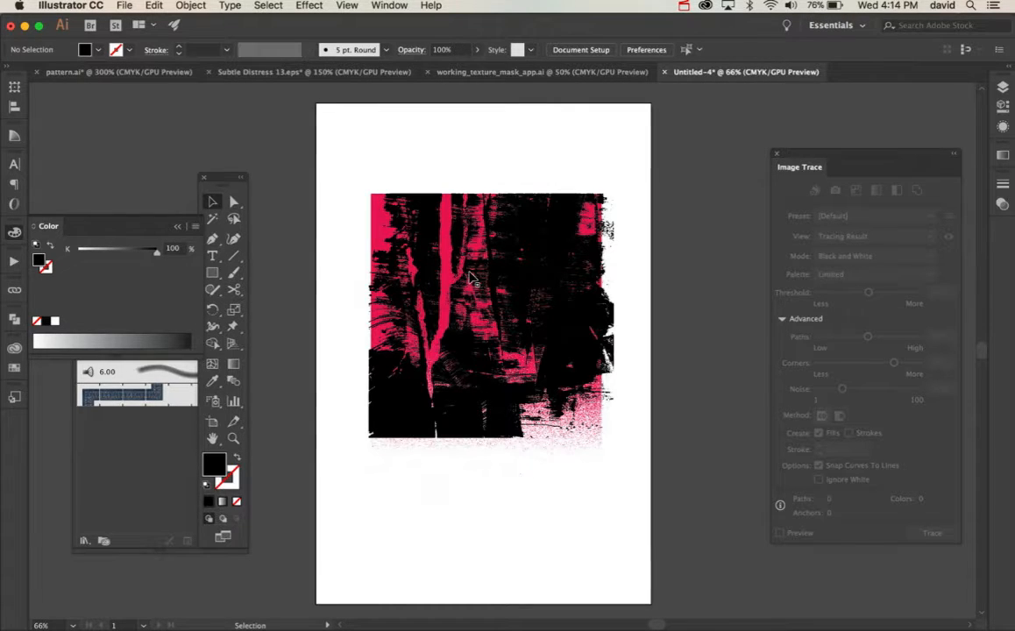
- Move the black brush texture off the gradient to the area just right of it, and clear the selection
mouse_move(472, 279)
left_mouse_down()
mouse_move(574, 434)
mouse_move(748, 369)
mouse_move(747, 279)
left_mouse_up()
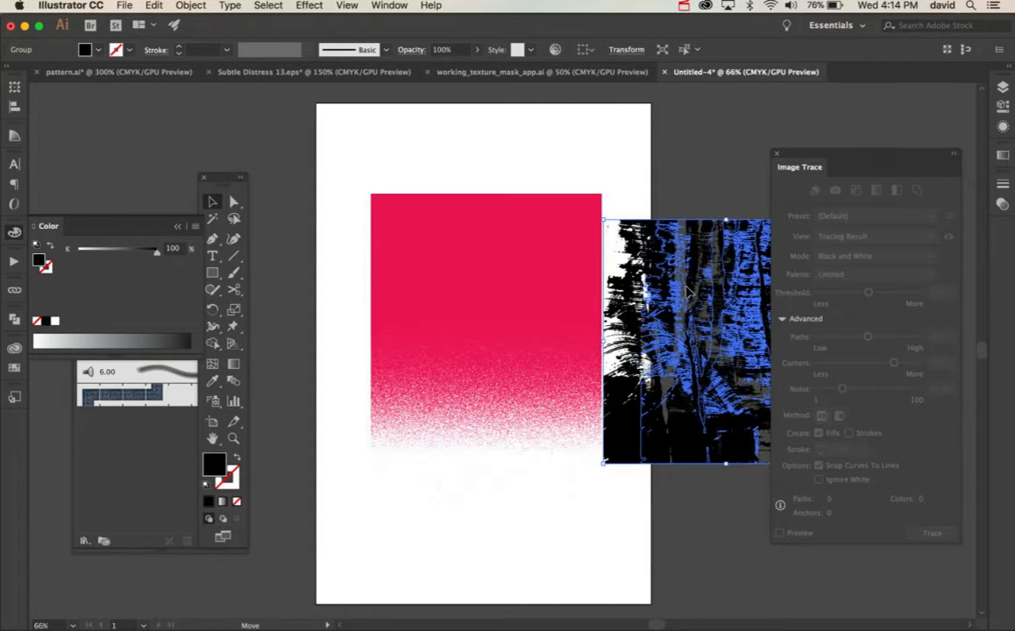
left_click(597, 457)
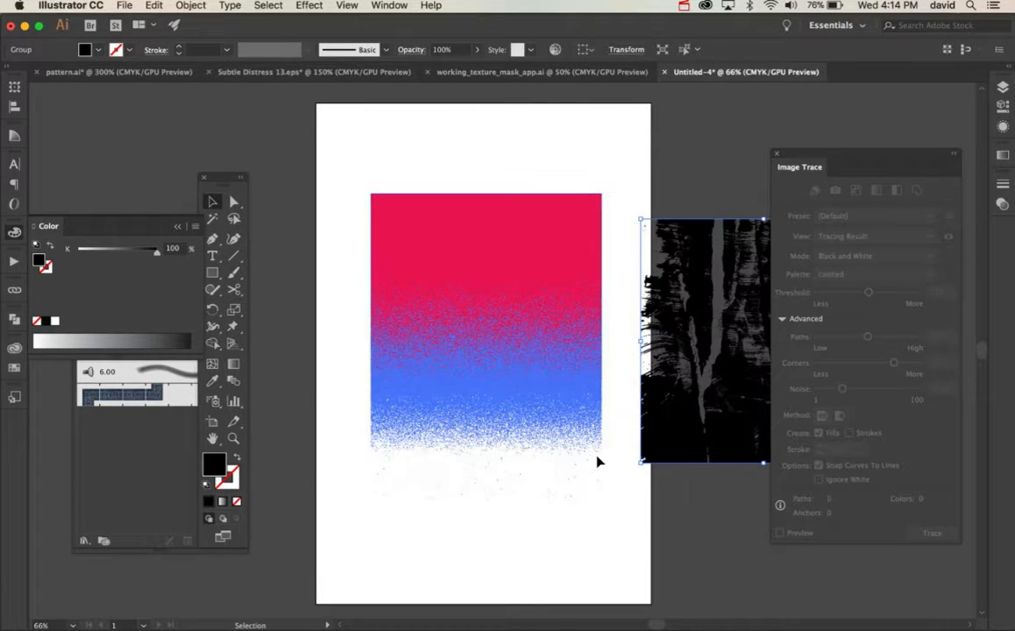
left_click_drag(575, 435, 443, 437)
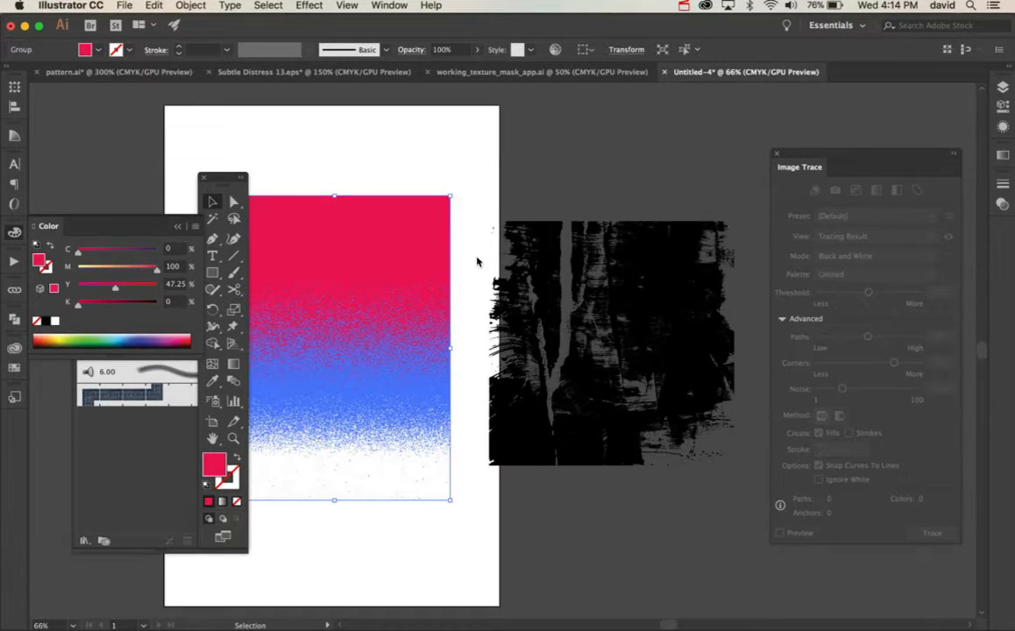
scroll(421, 233, "up", 1)
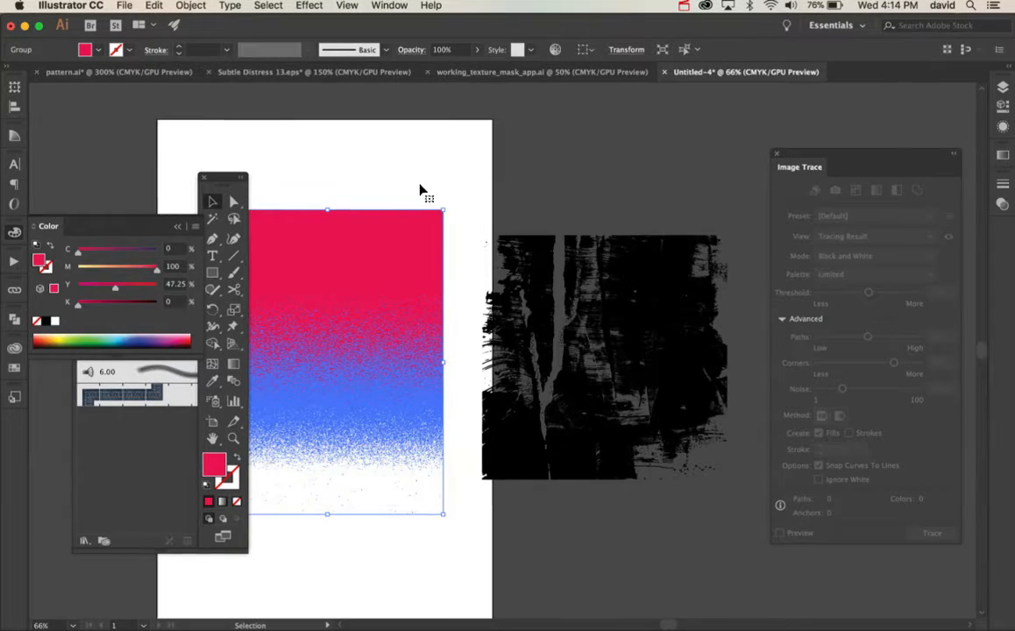
left_click(418, 178)
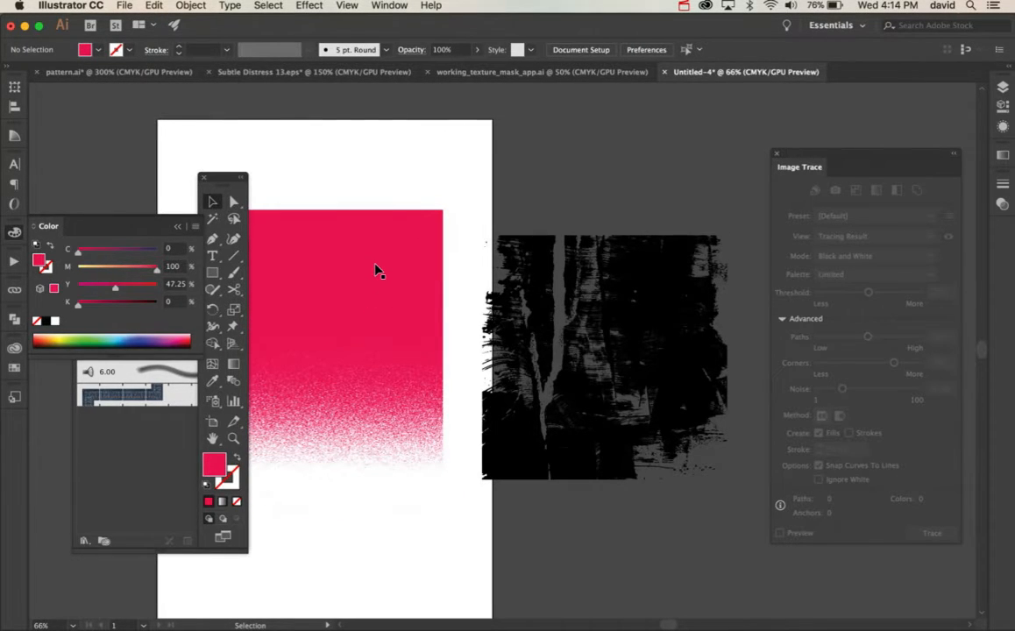